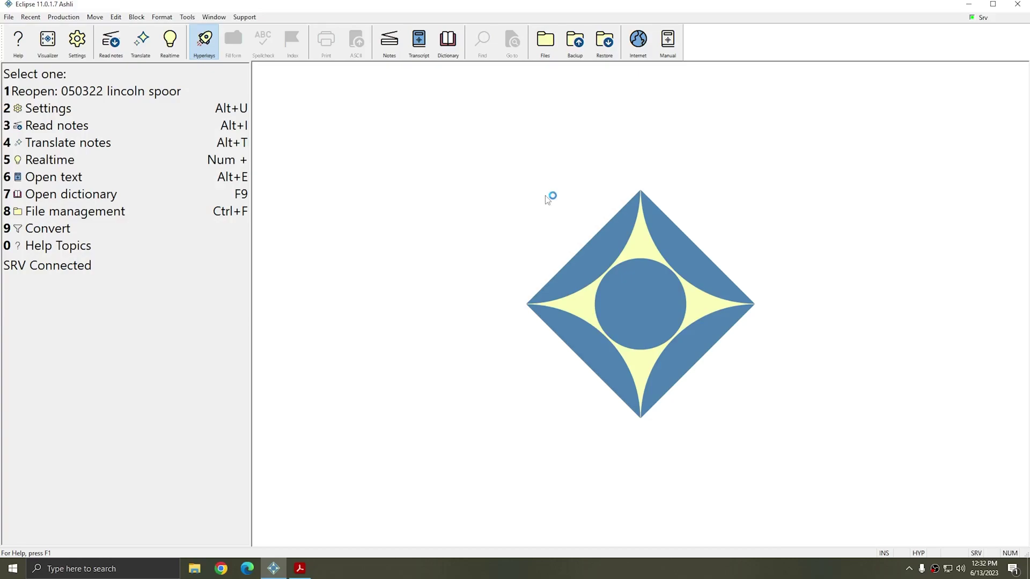
Step: Open Eclipse Realtime Kit v2.pdf in Acrobat from Eclipse's Support documentation folder
click(247, 18)
click(304, 94)
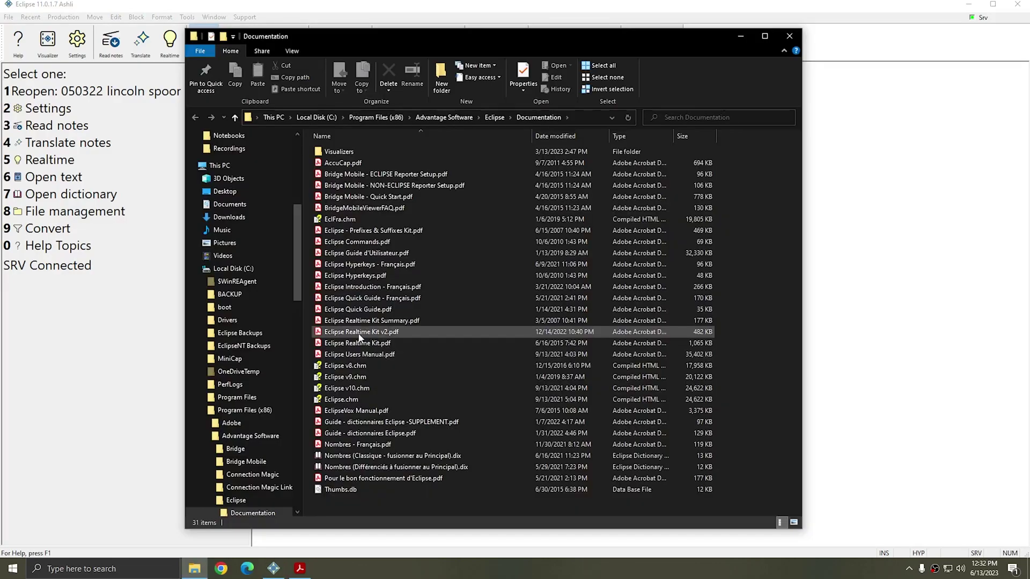
click(359, 336)
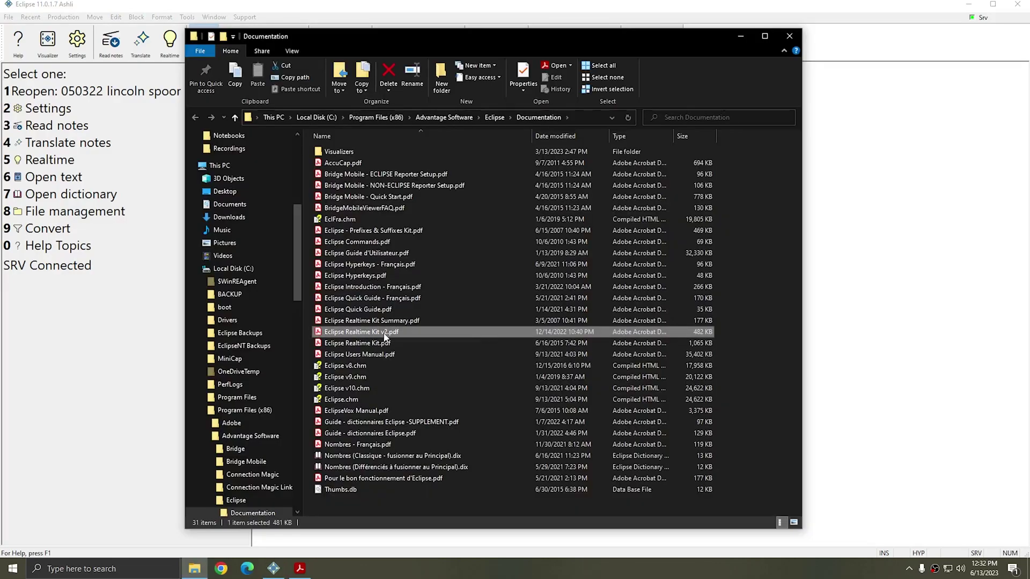
double_click(385, 334)
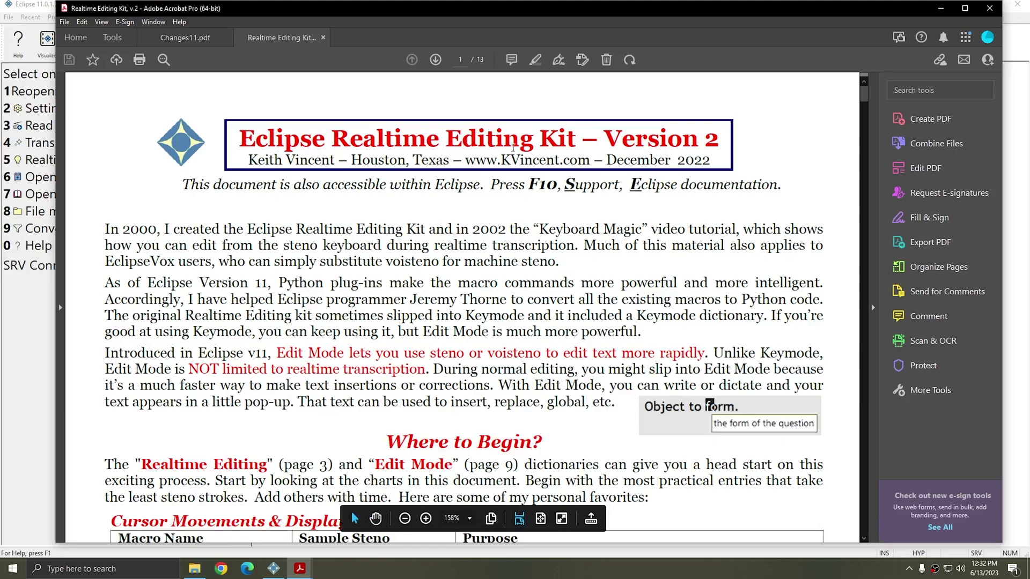
Step: Scroll the kit's steno tables, highlighting the Edit Mode dictionary mention, then close Acrobat
scroll(417, 159, down, 3)
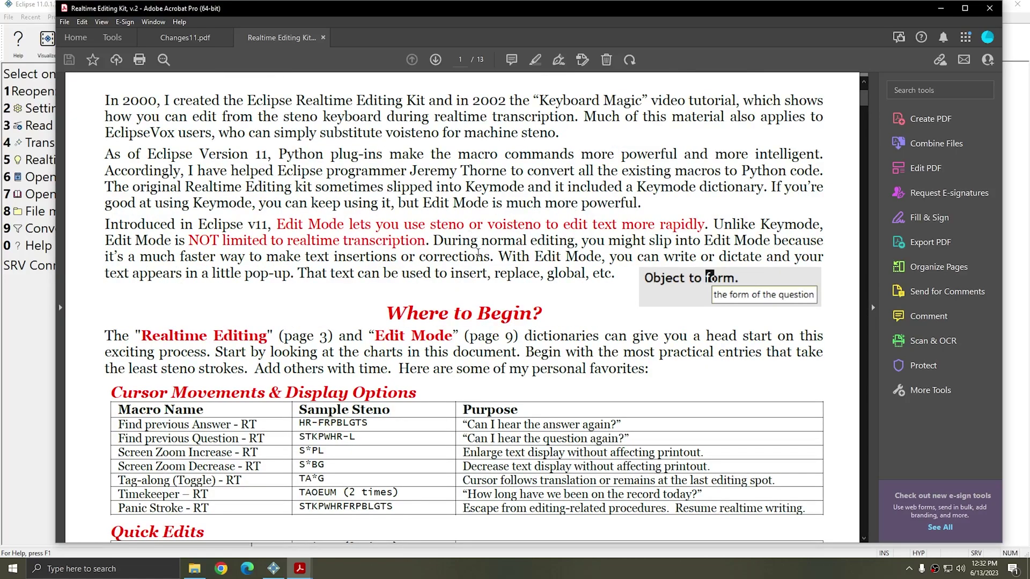
scroll(478, 245, down, 3)
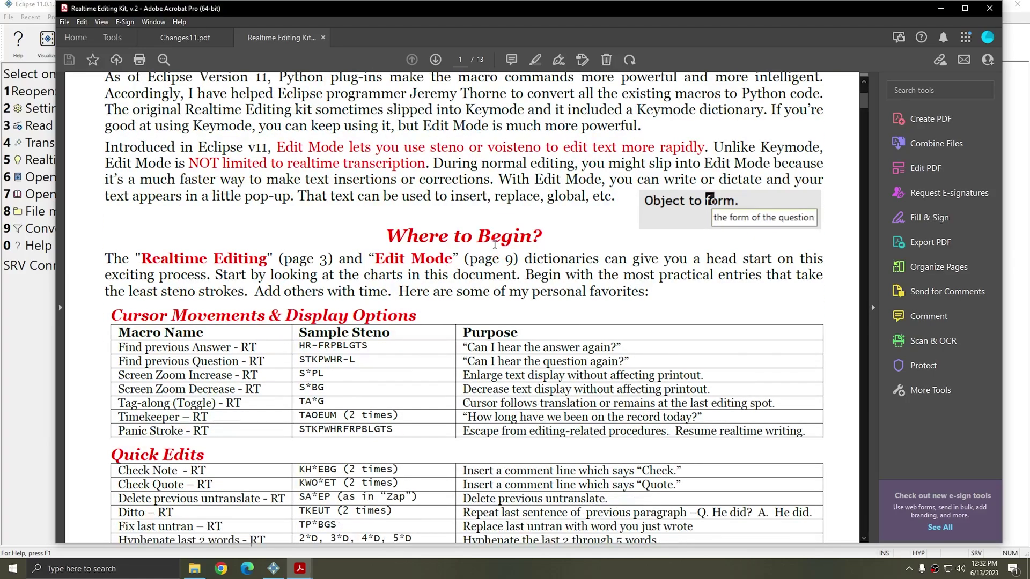
drag(354, 208, 478, 204)
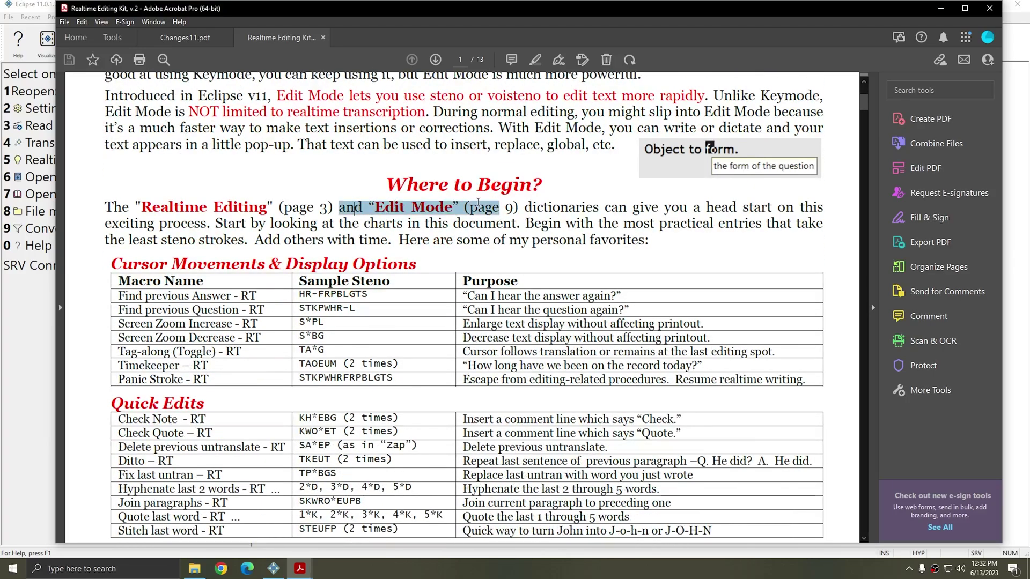
click(527, 207)
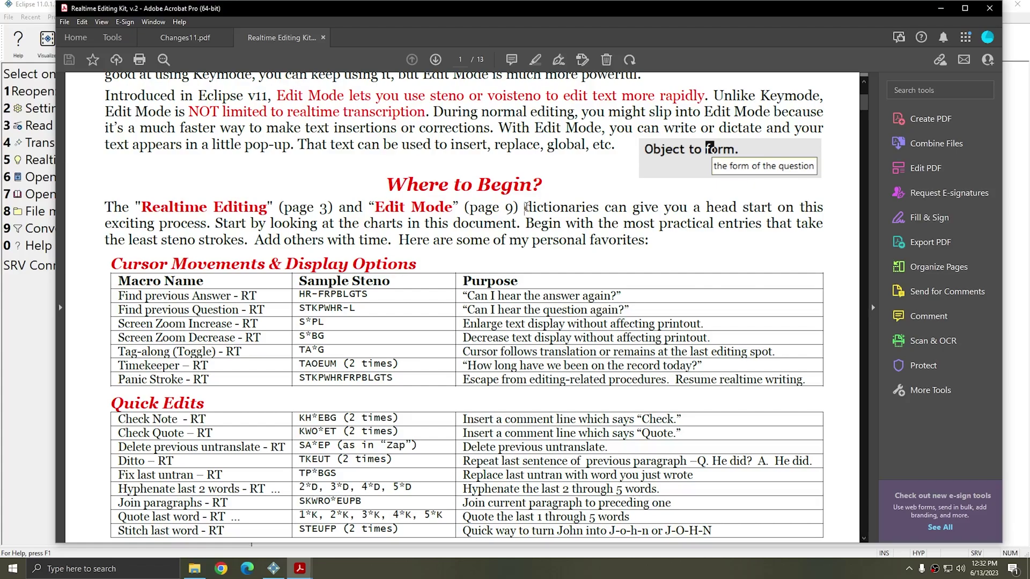
scroll(527, 207, down, 3)
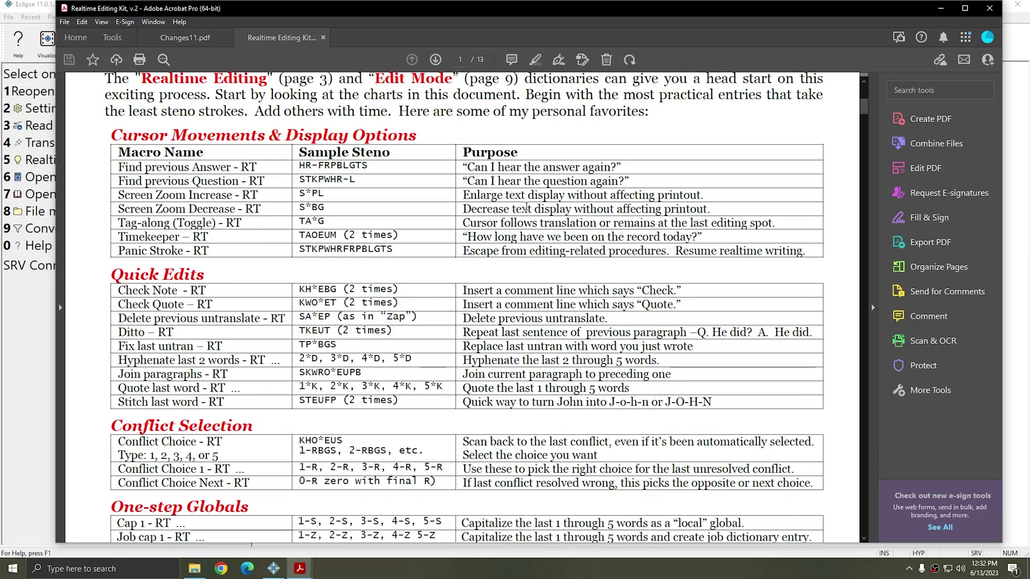
scroll(528, 207, up, 8)
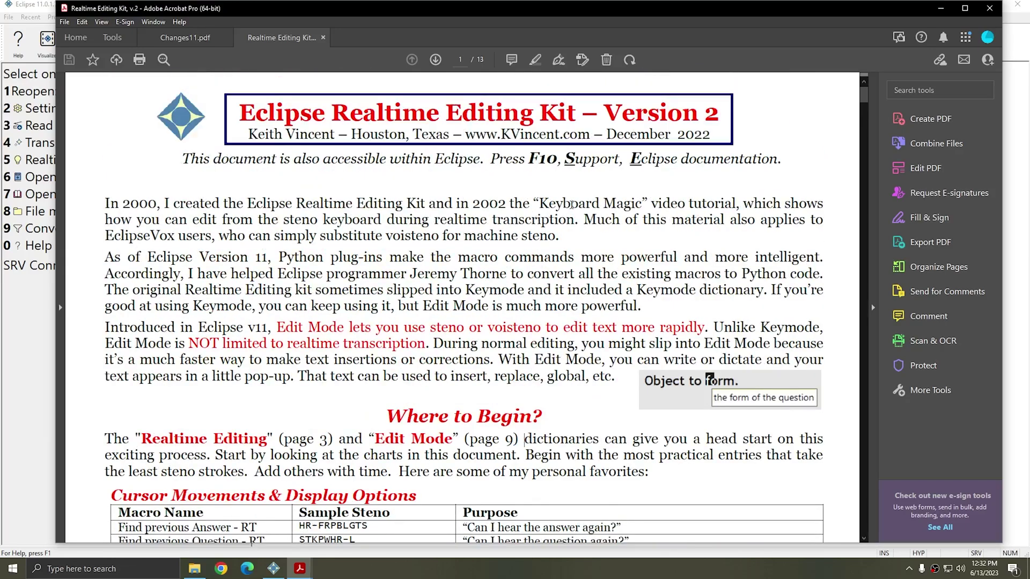
click(989, 8)
Step: Close all Acrobat PDFs, then enable the Edit mode tools plugin in Manage plugins
click(470, 299)
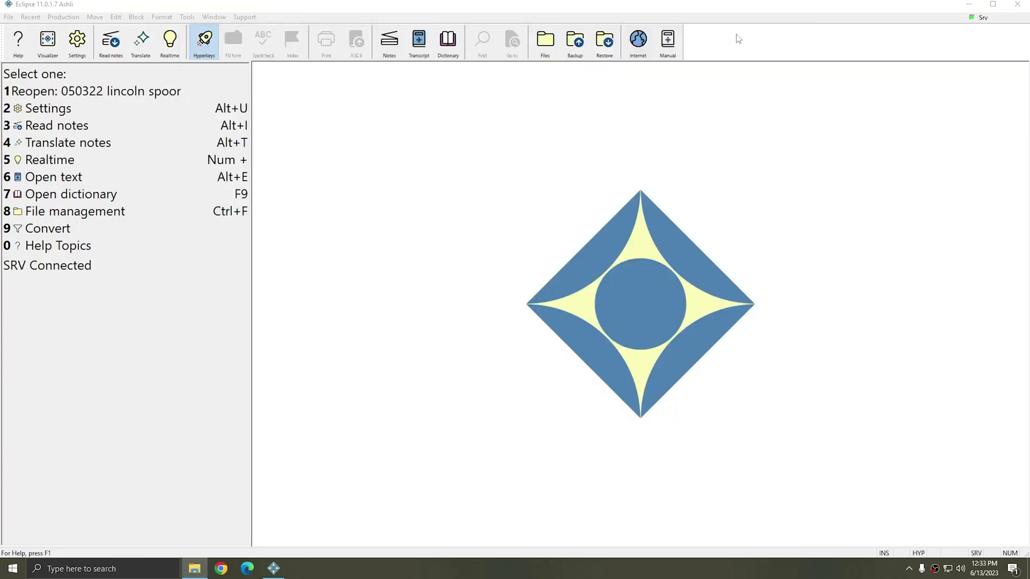
click(245, 17)
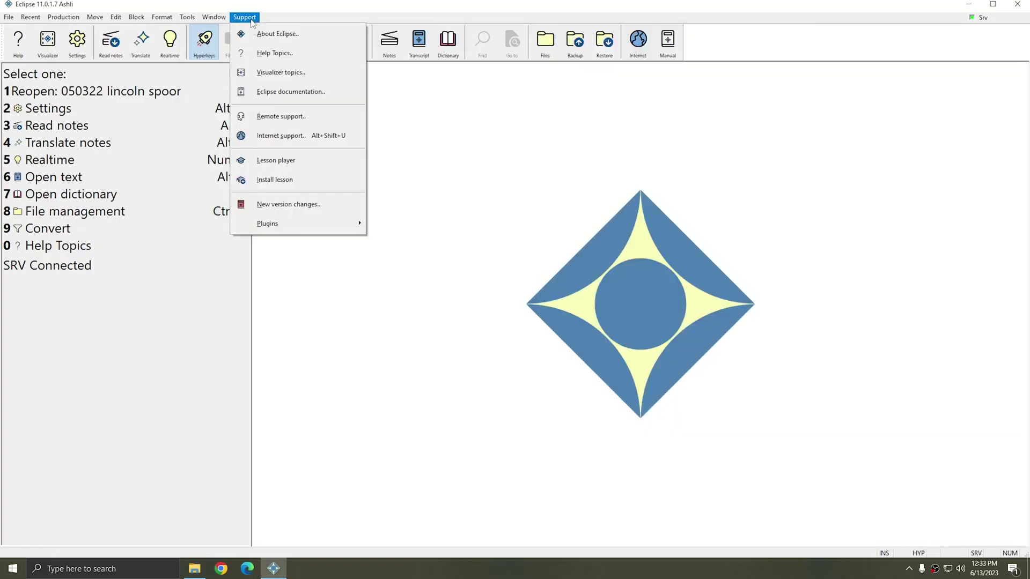
mouse_move(312, 232)
click(408, 243)
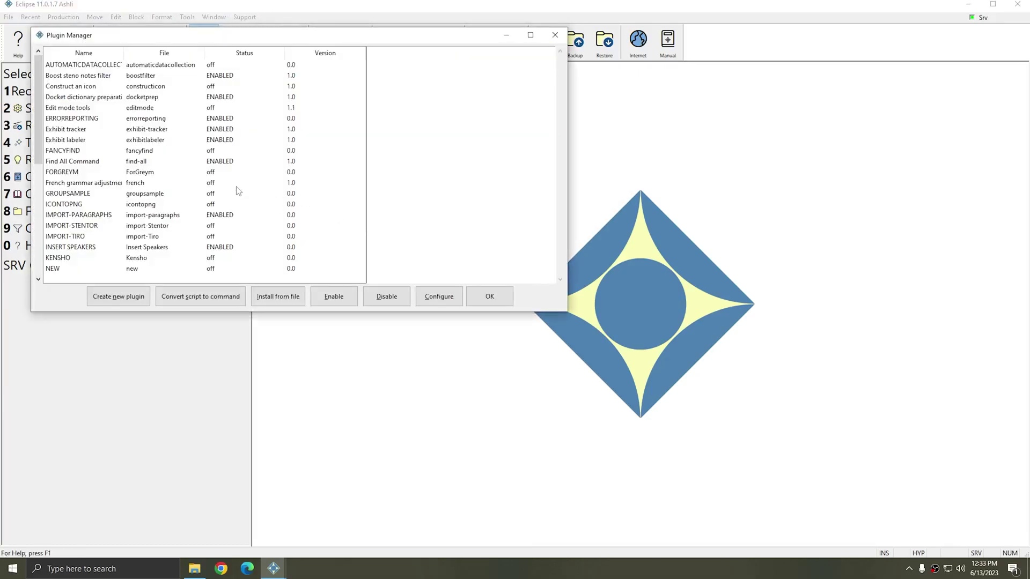
click(78, 109)
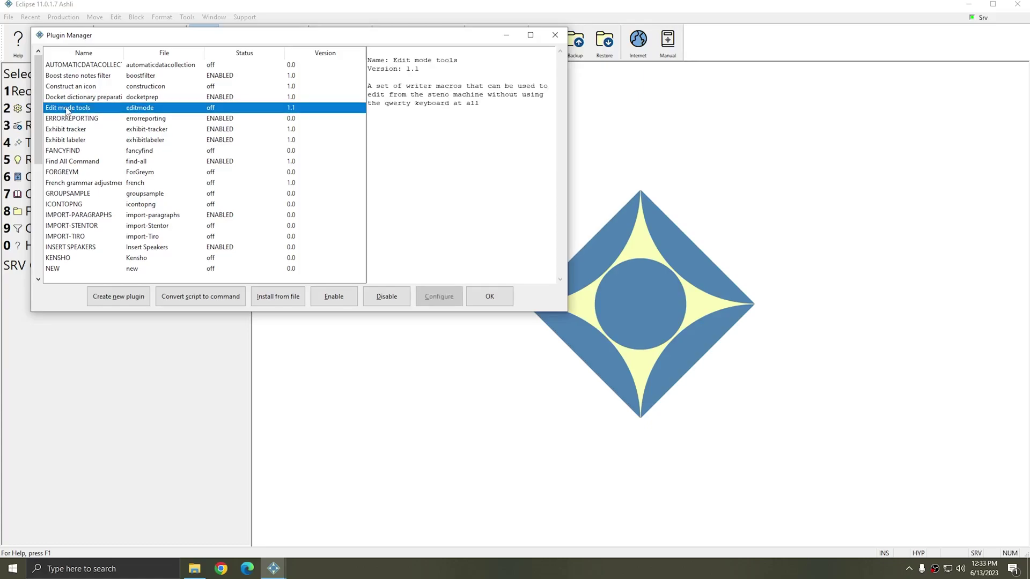
click(331, 299)
Step: Accept the plugin change, exit Eclipse, and relaunch it from the taskbar
click(490, 296)
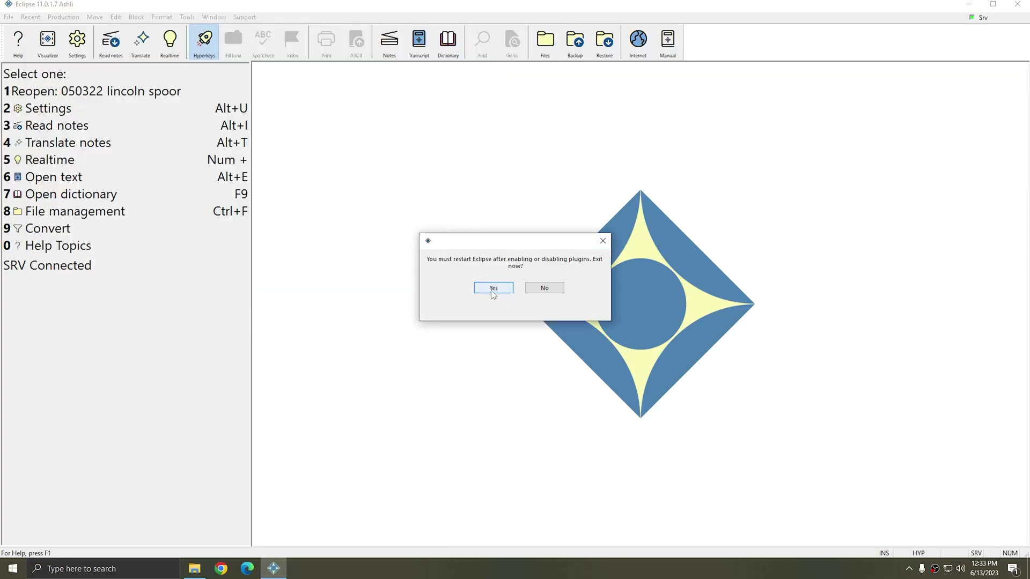
click(493, 290)
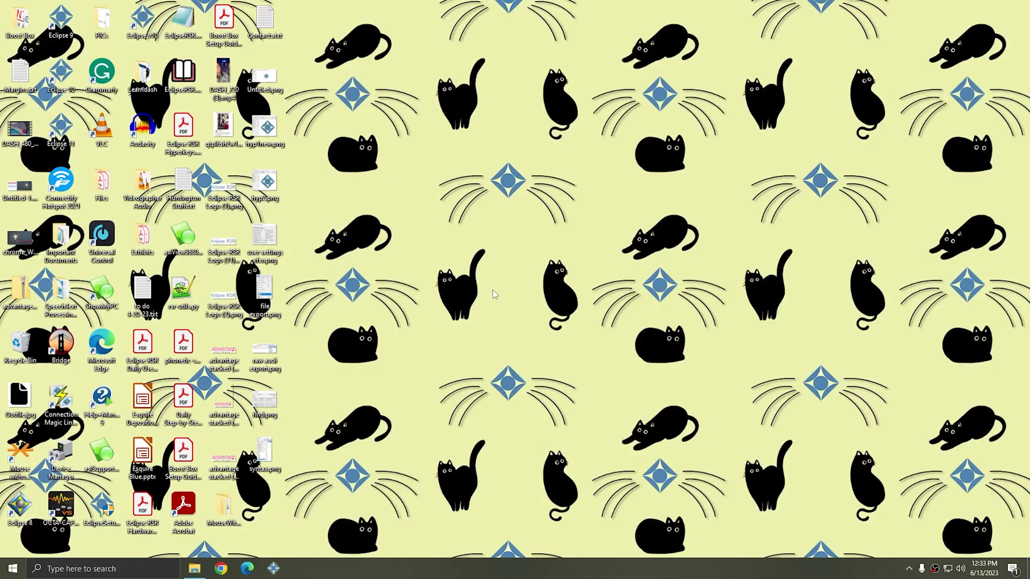
click(274, 570)
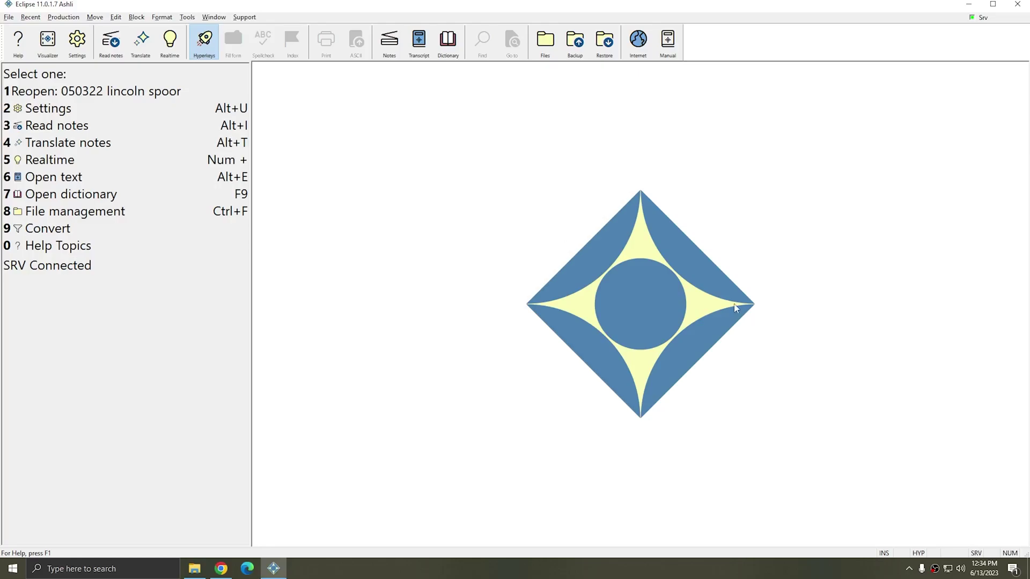
Step: Download EDITMODE blank.dix from Utilities and More and save it as EDITMODE.dix in Documents\Eclipse\user
key(alt+Tab)
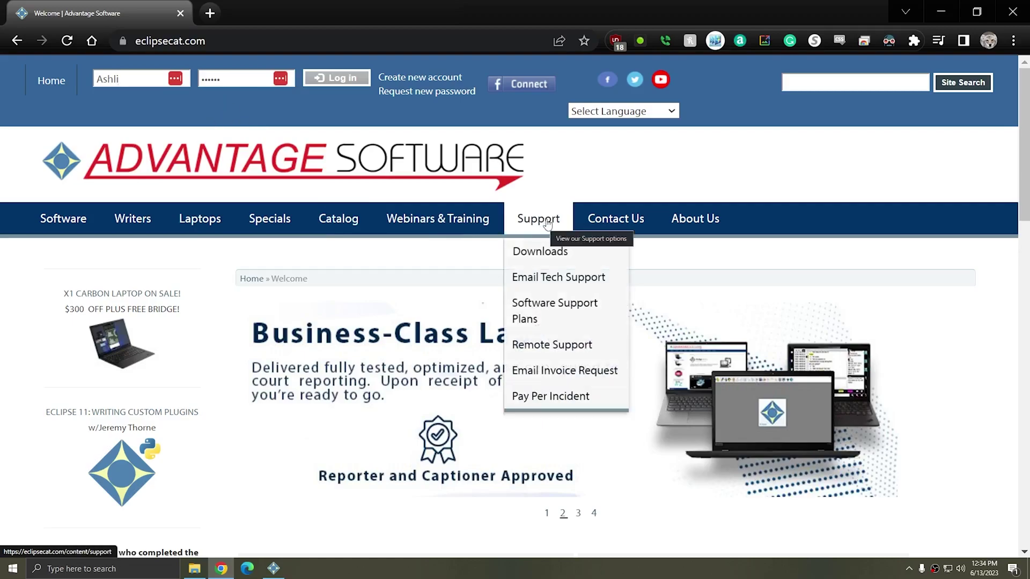
mouse_move(542, 252)
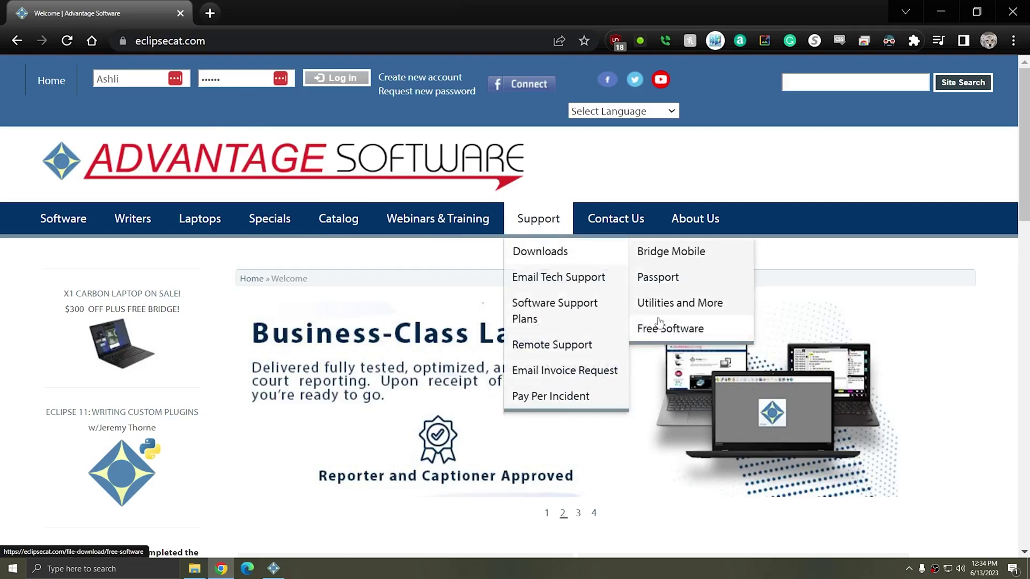
click(652, 302)
scroll(663, 301, down, 4)
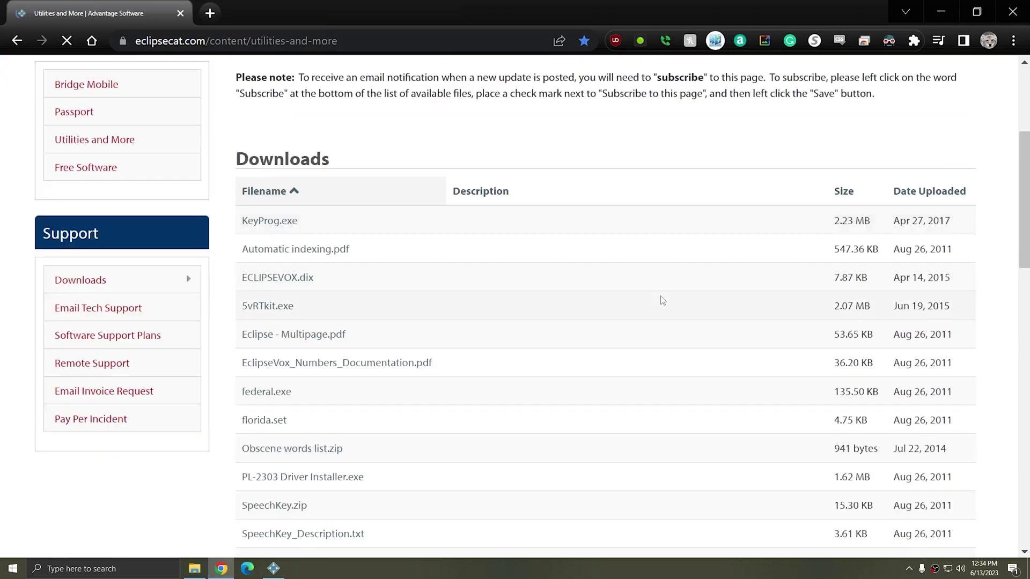
scroll(590, 317, down, 7)
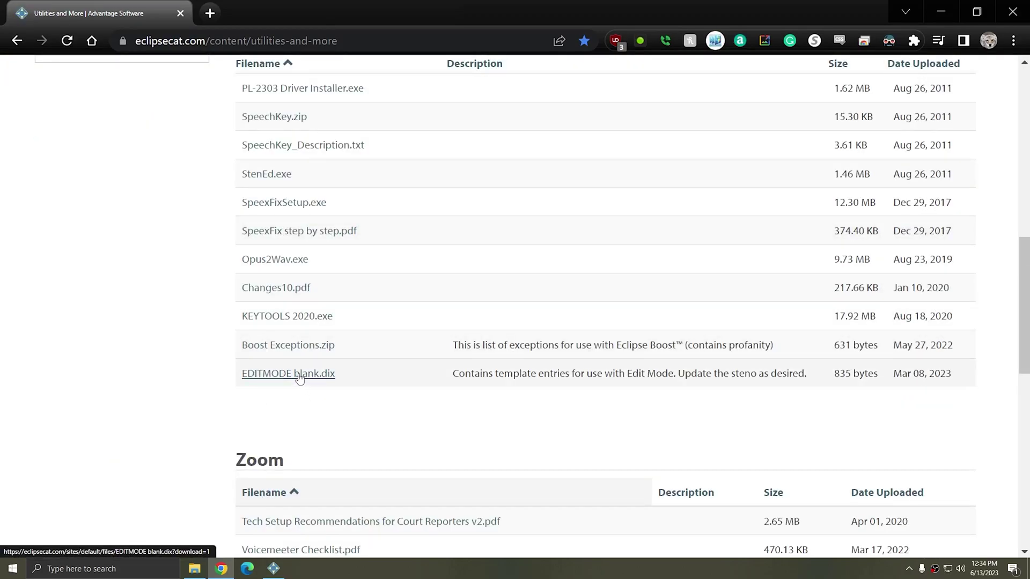
click(299, 378)
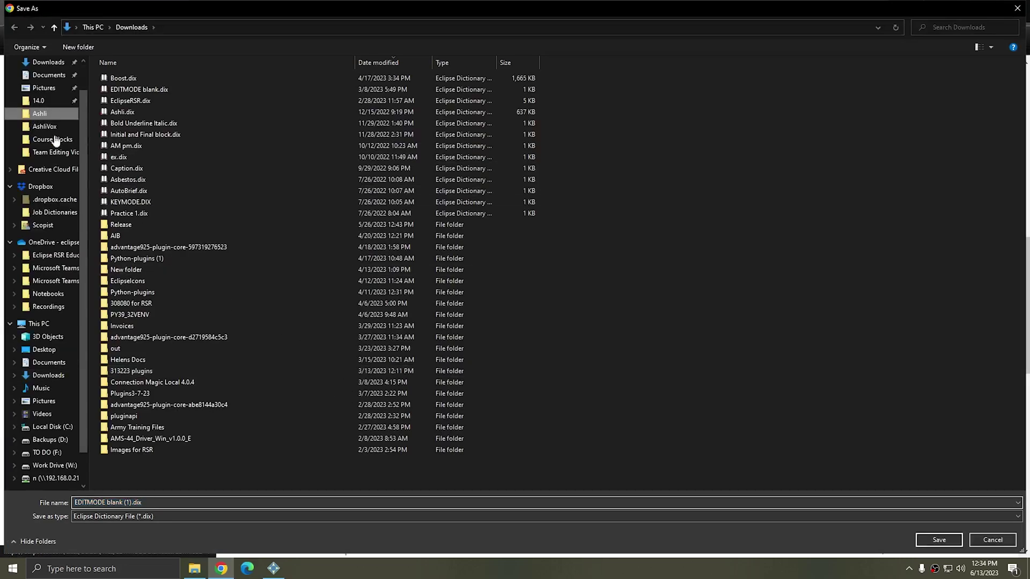
text(EDITMODE)
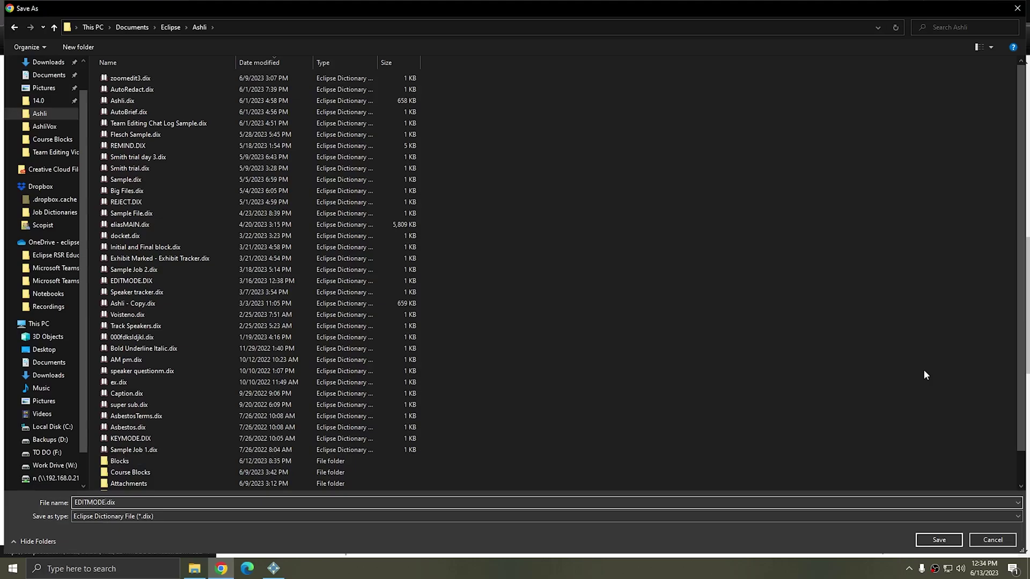
key(Return)
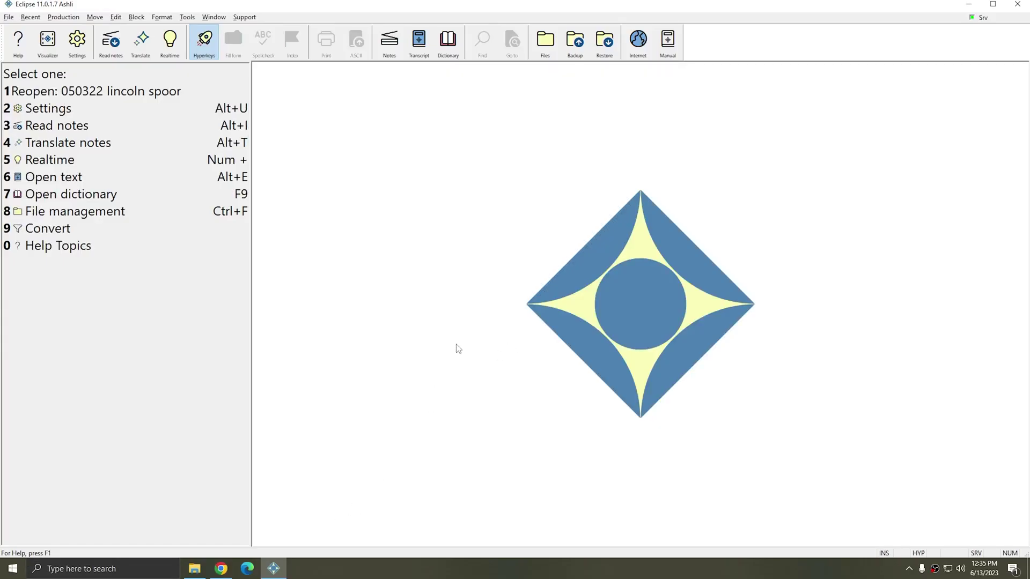
Step: Open EDITMODE.dix via F9, filtering the name by 'ed', and scroll its 49 entries
key(F9)
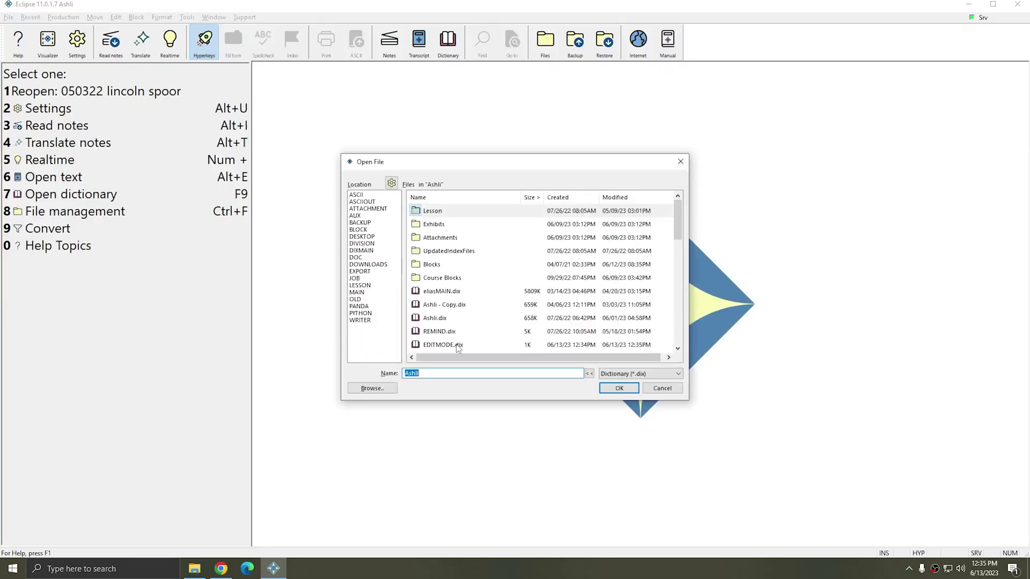
text(ed)
key(Down)
key(Return)
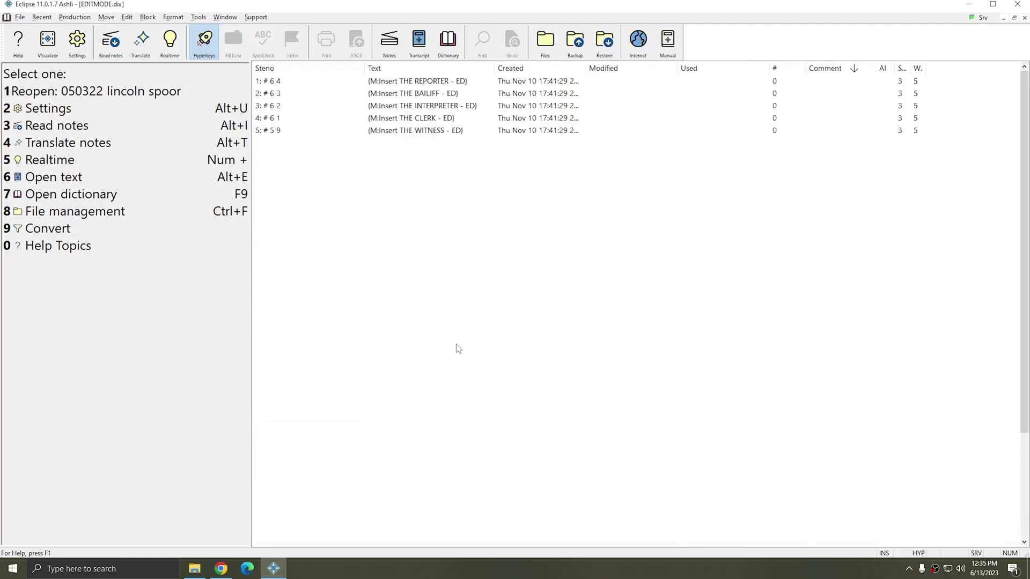
scroll(569, 475, down, 3)
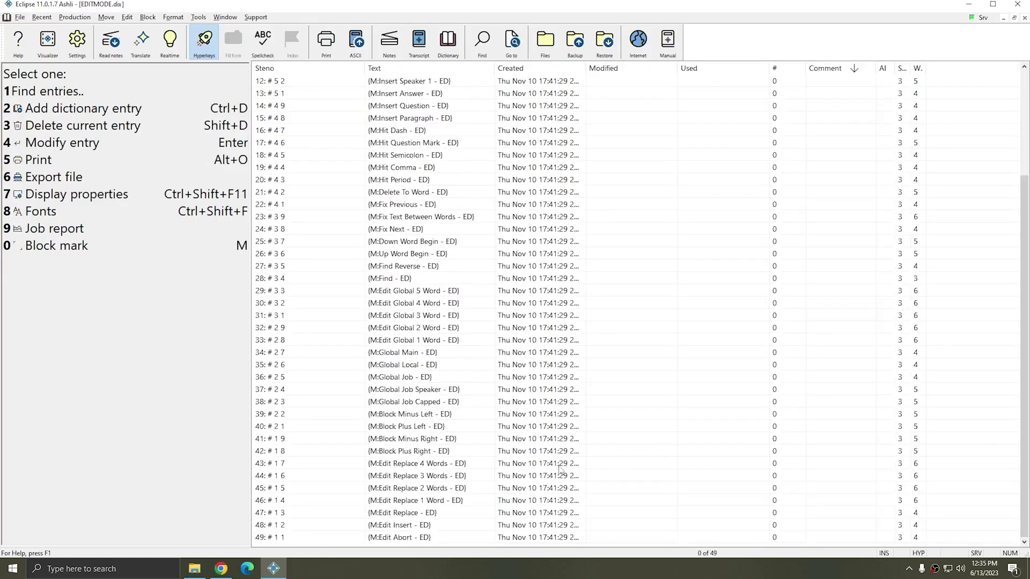
scroll(566, 467, up, 4)
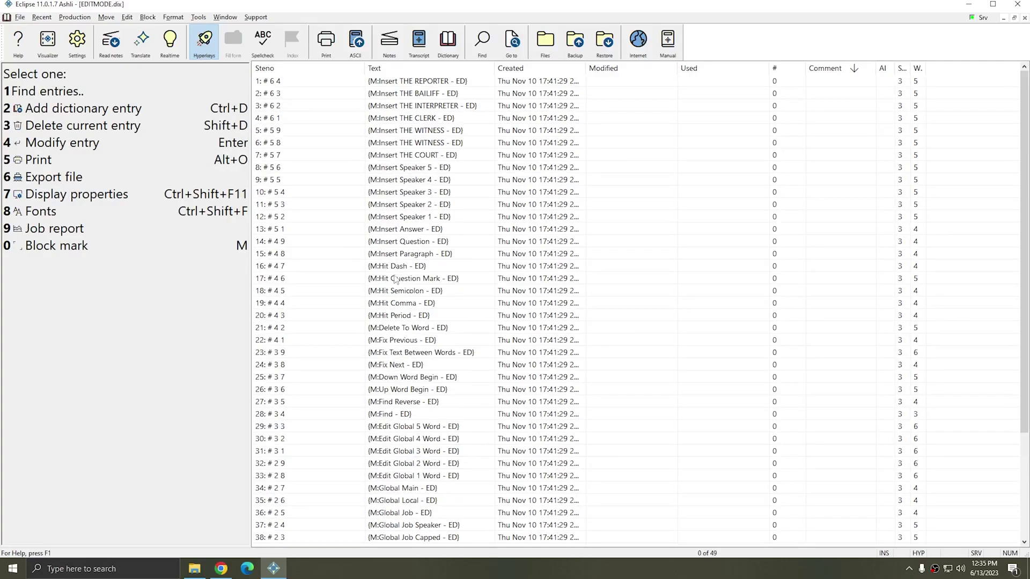
click(292, 85)
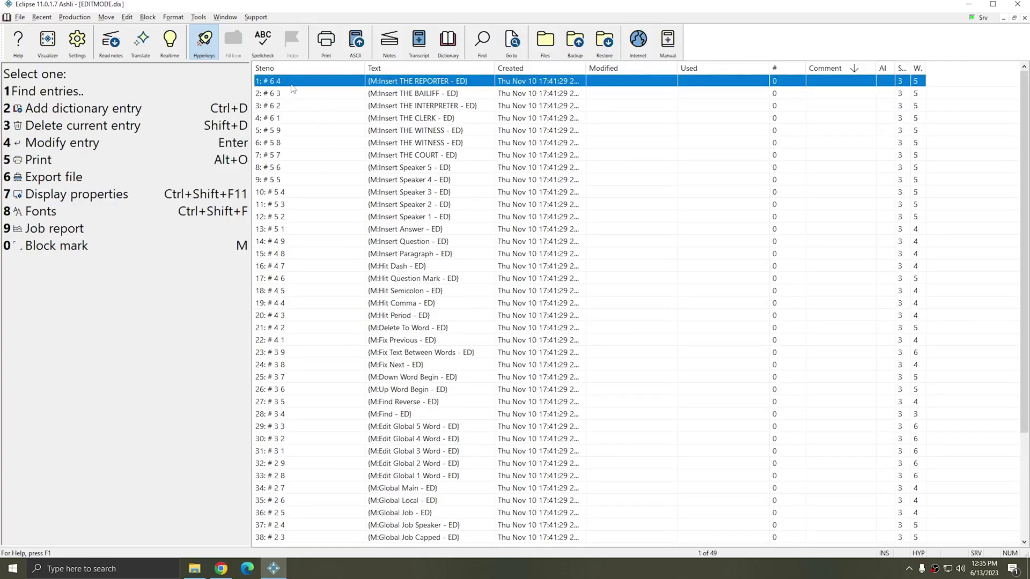
key(Return)
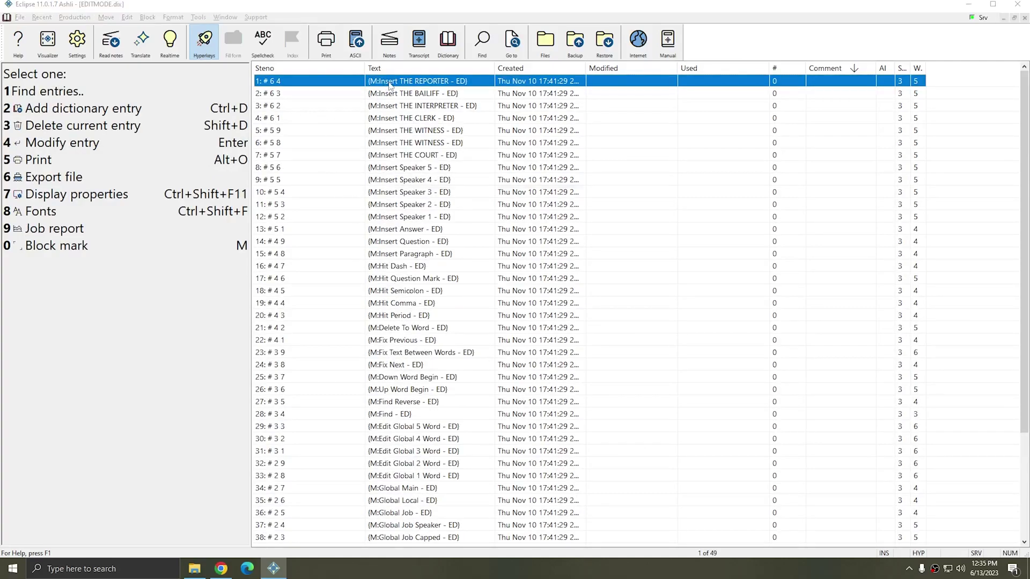
click(418, 220)
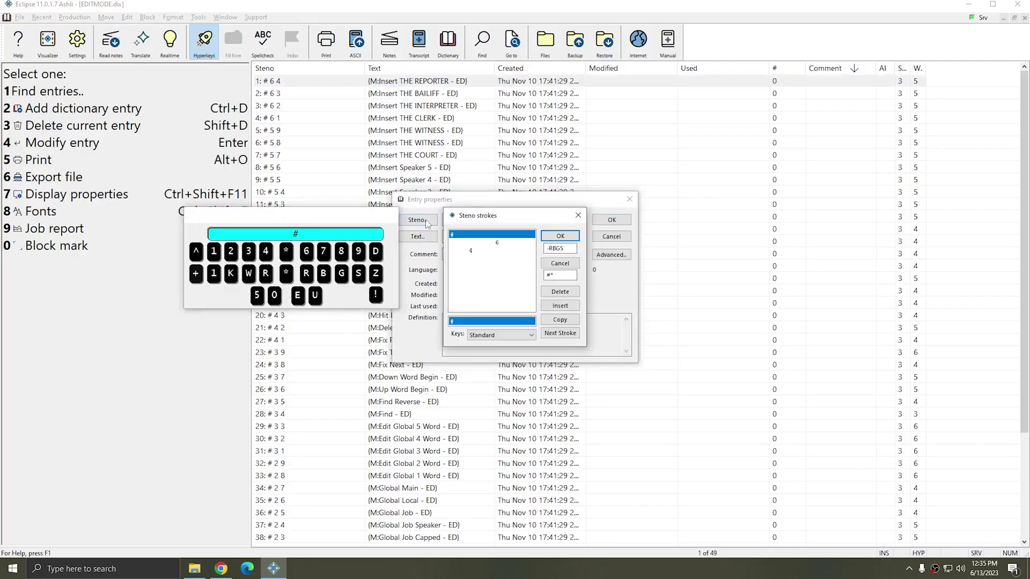
key(BackSpace)
key(1+u)
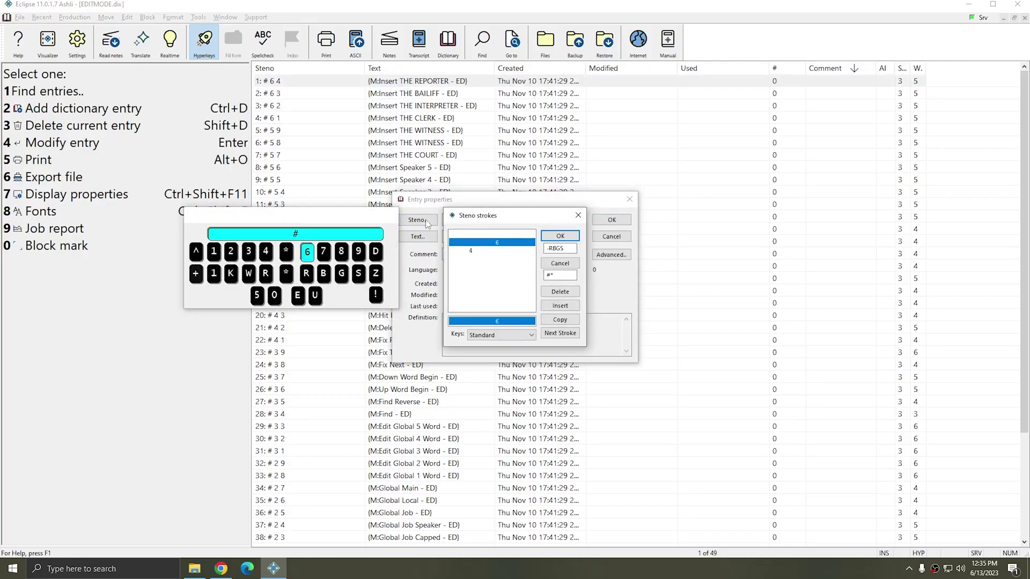
key(1+r)
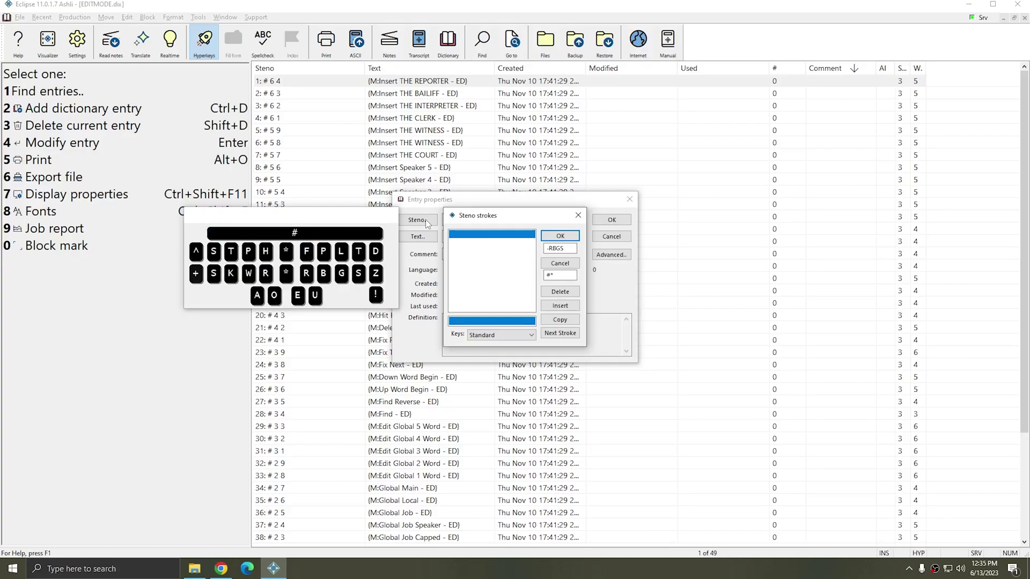
key(Escape)
key(Escape)
click(526, 316)
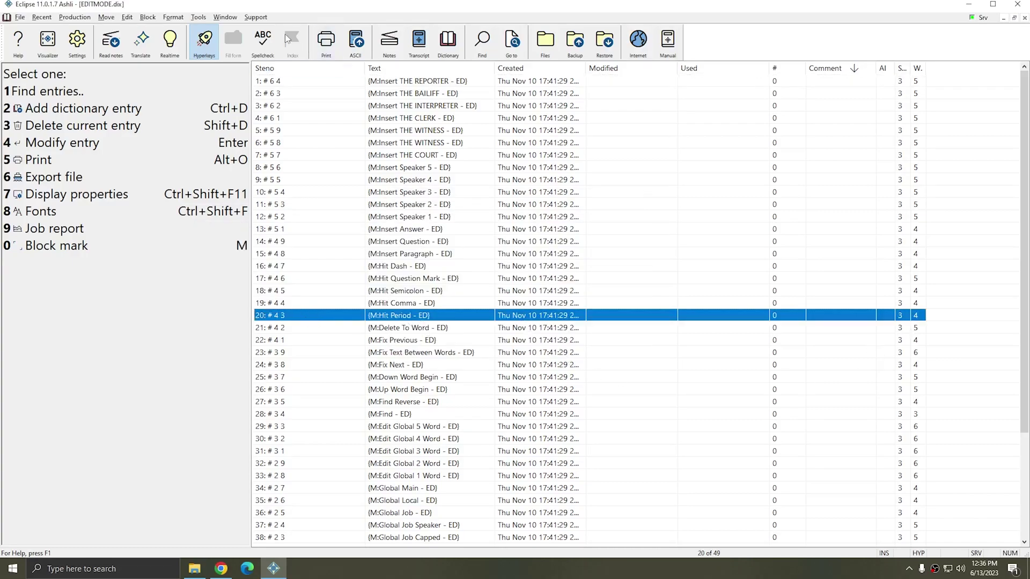
Step: Reopen Eclipse Realtime Kit v2.pdf from the Documentation folder and scroll to Where to Begin
click(256, 17)
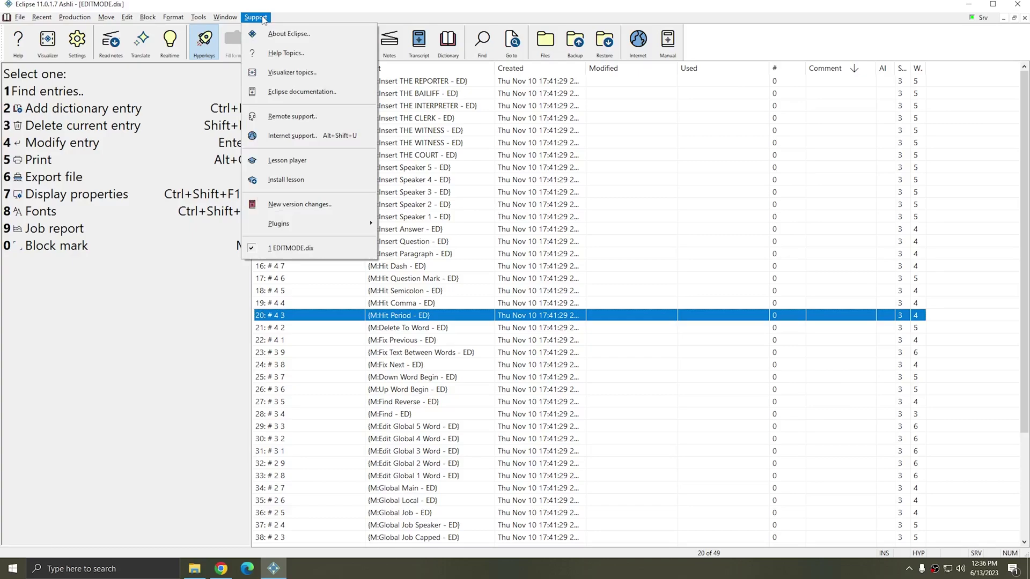
click(292, 93)
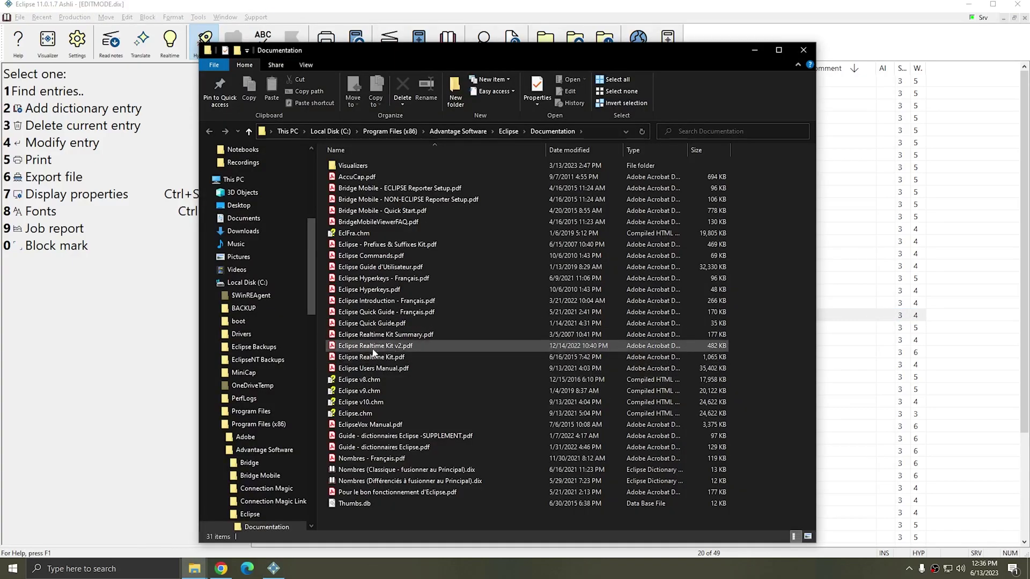
click(373, 348)
double_click(374, 346)
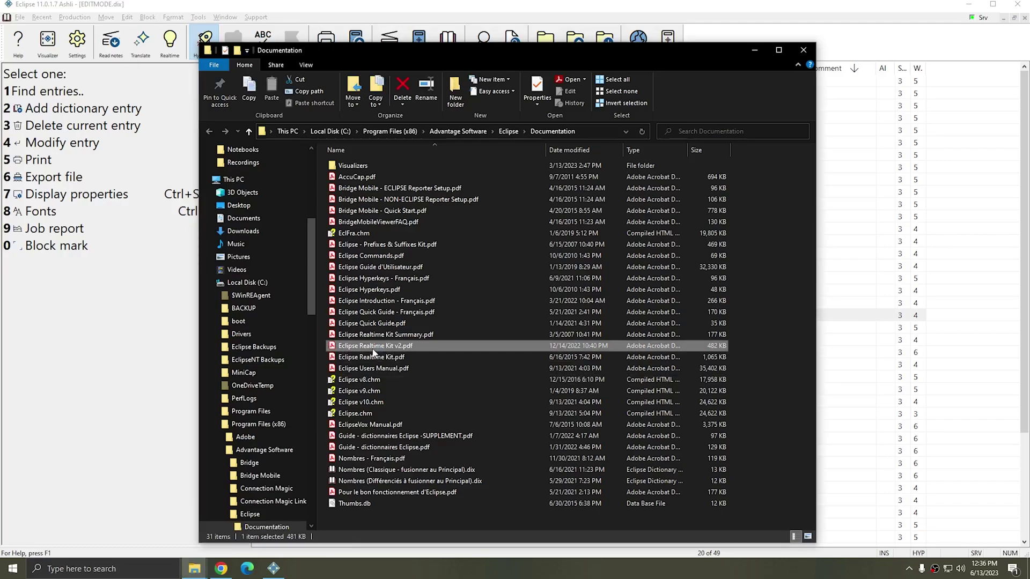
scroll(352, 352, down, 7)
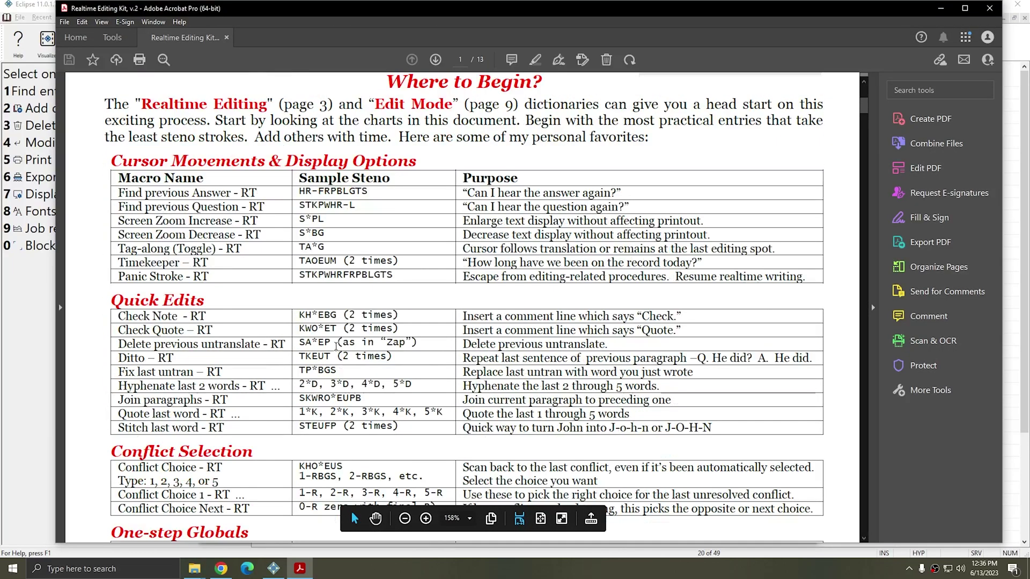
Step: Scroll the Where to Begin tables, briefly selecting the Check Note steno KH*EBG
scroll(344, 338, up, 1)
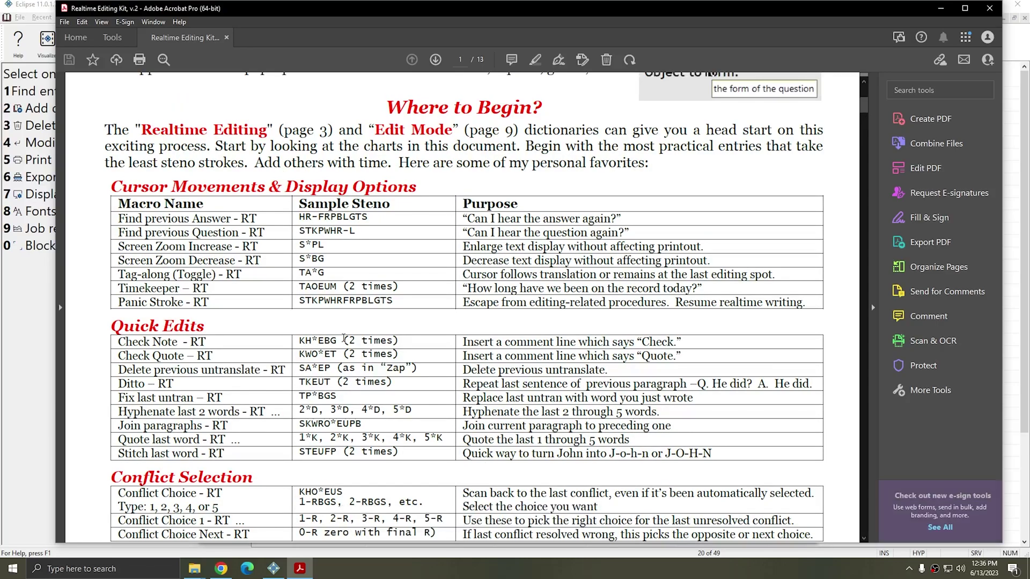
double_click(336, 342)
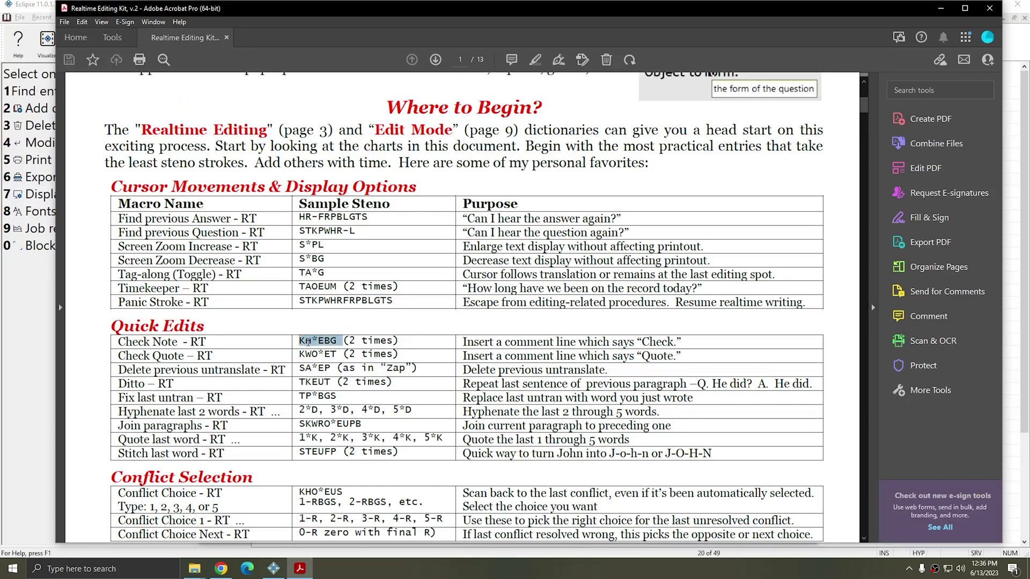
click(304, 343)
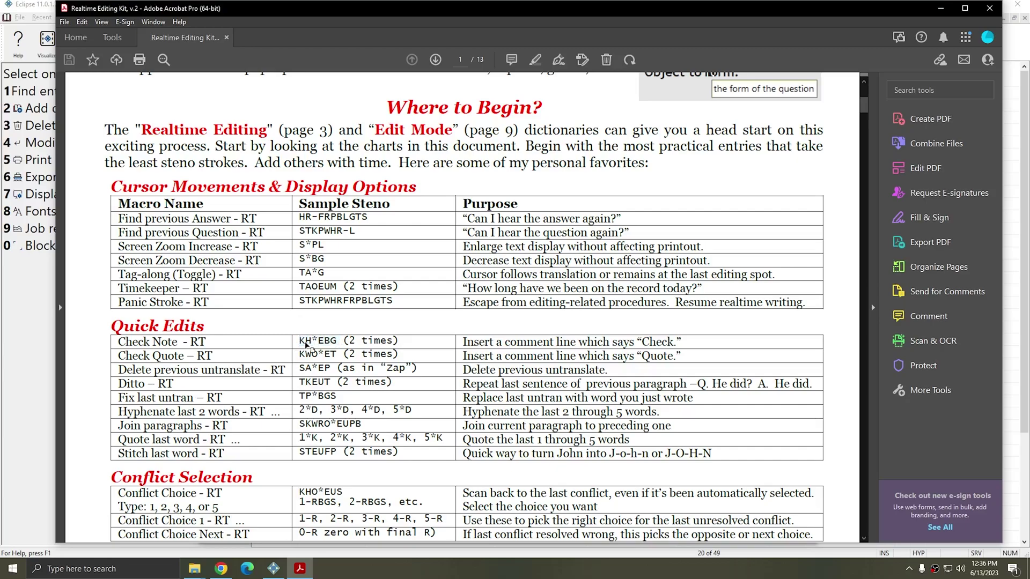
scroll(330, 169, down, 2)
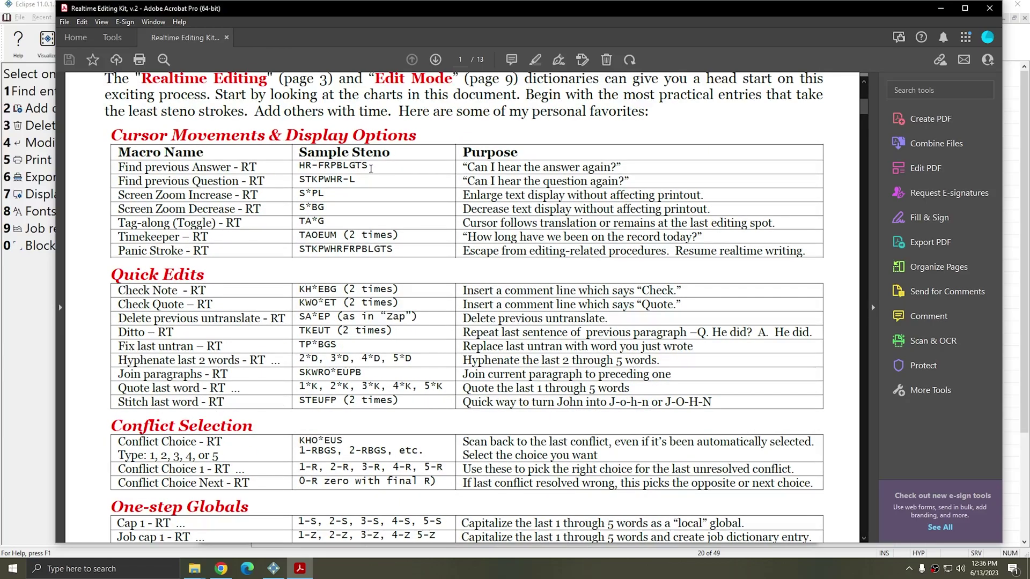
scroll(371, 169, up, 12)
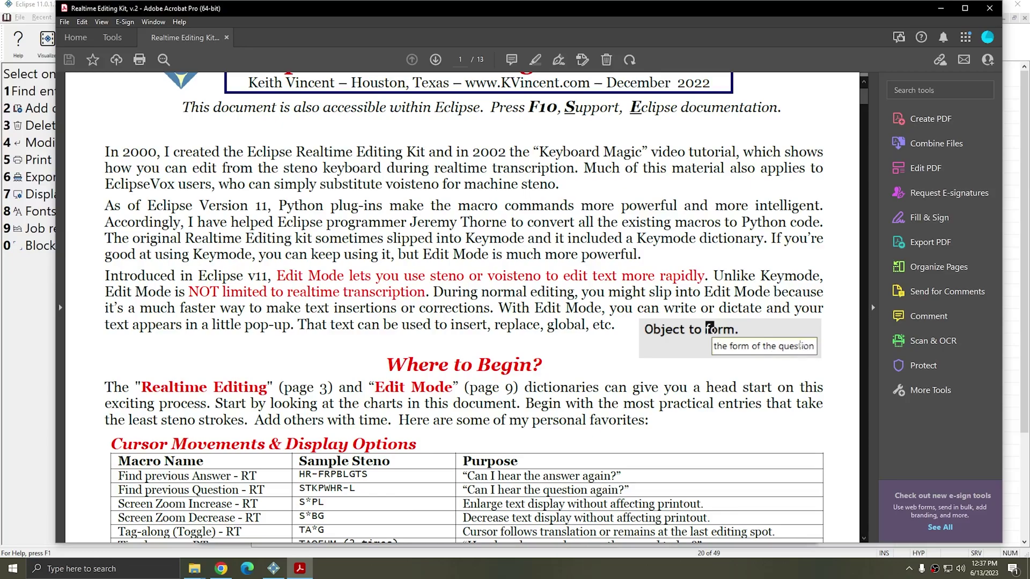
Step: Jump to page 3 and scroll on to page 5's General Editing table (Edit Here - RT, STPH-PBDZ)
click(204, 387)
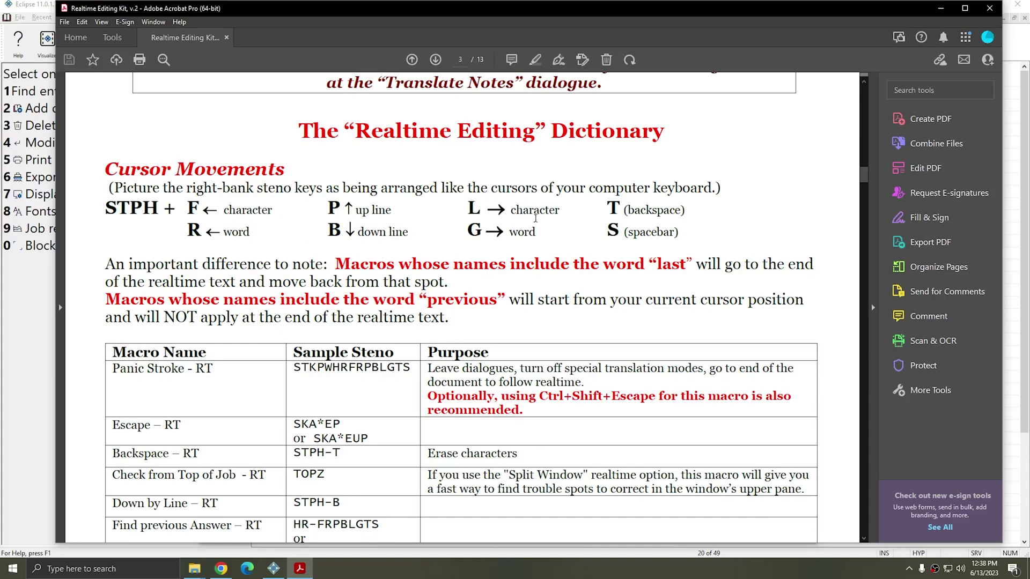
scroll(536, 219, down, 3)
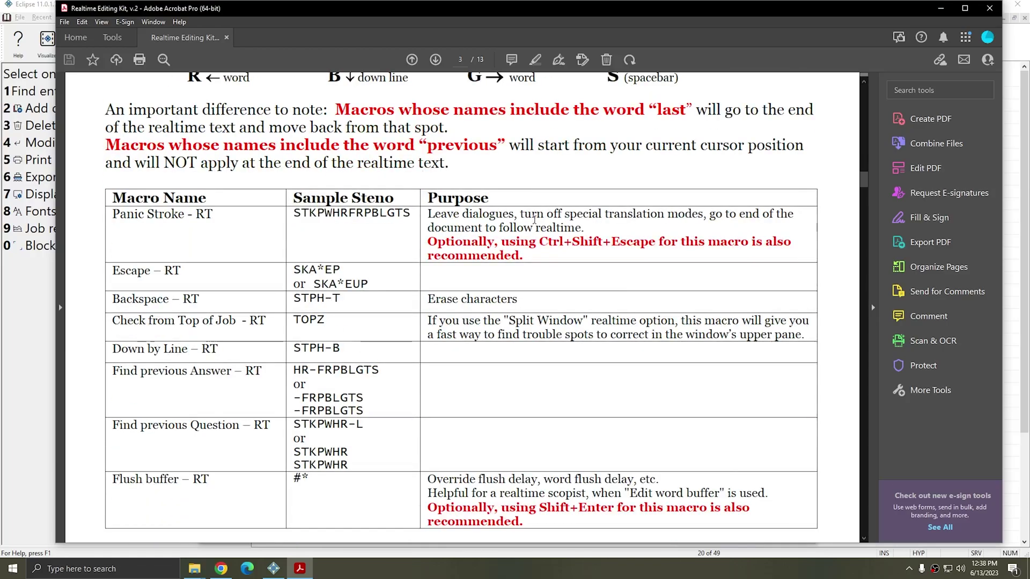
scroll(348, 244, down, 10)
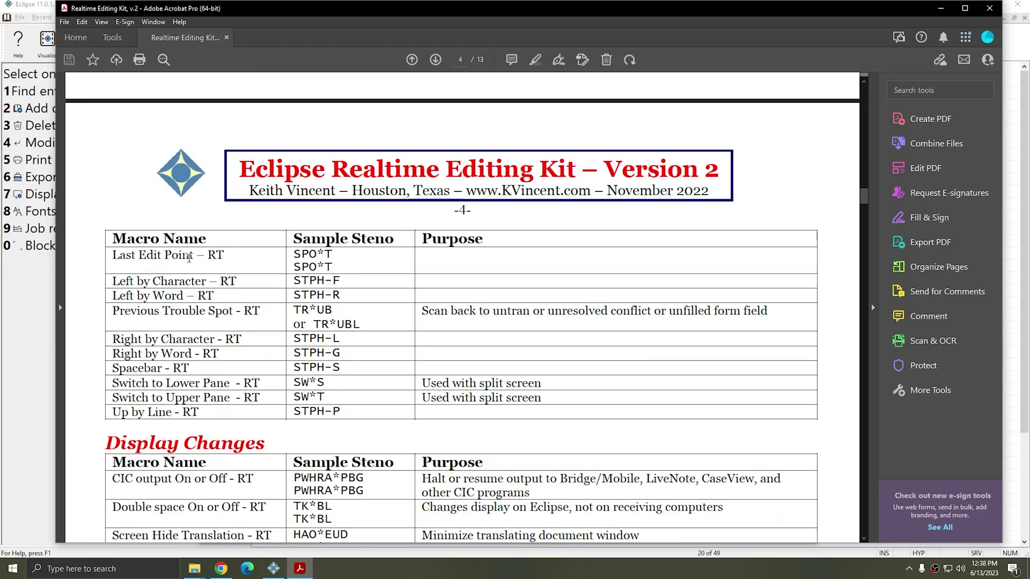
scroll(188, 257, down, 6)
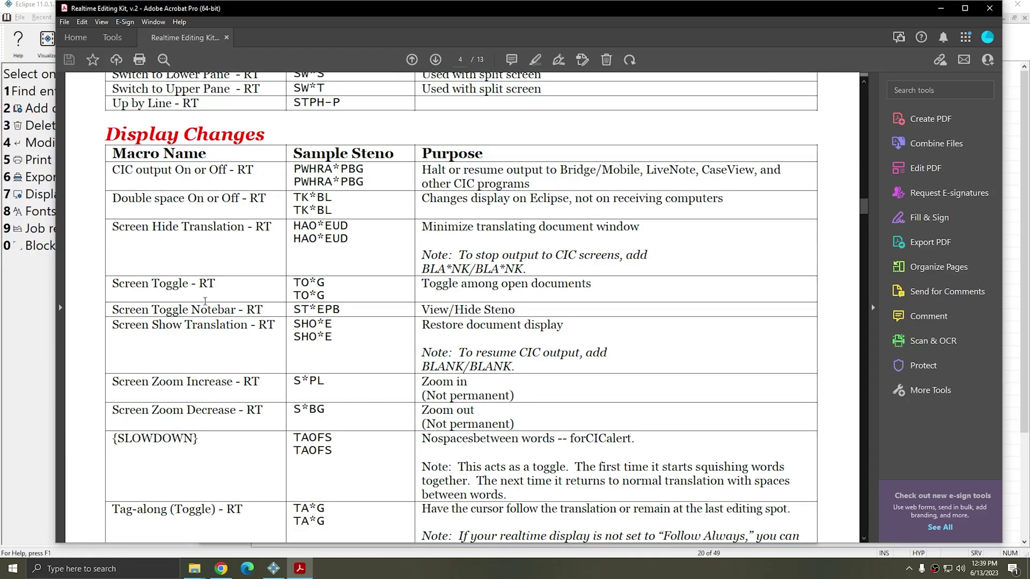
scroll(214, 295, down, 16)
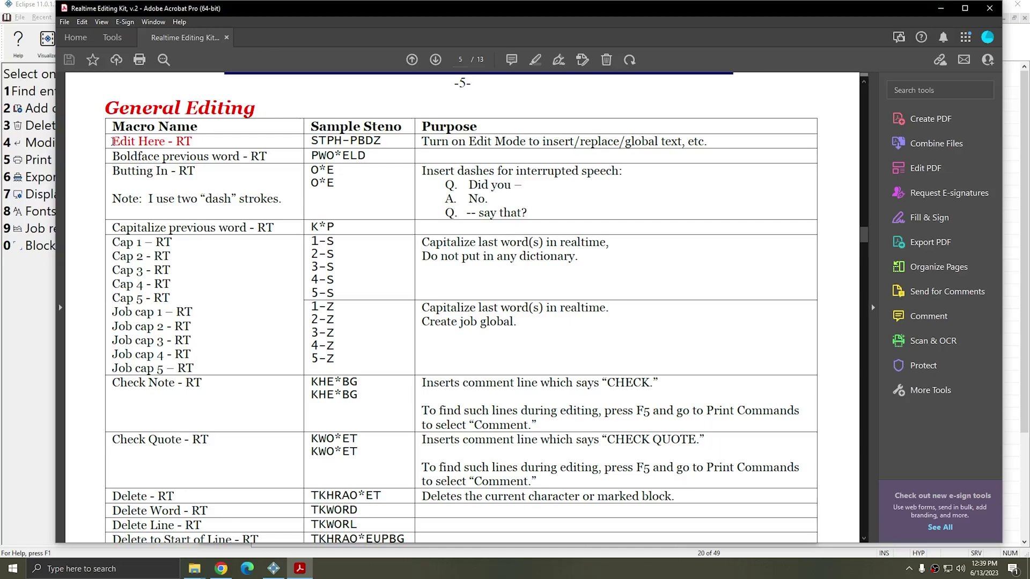
Step: Highlight the Edit Here - RT macro, look over pages 5–6, then close Acrobat with Alt+F4
drag(111, 142, 189, 142)
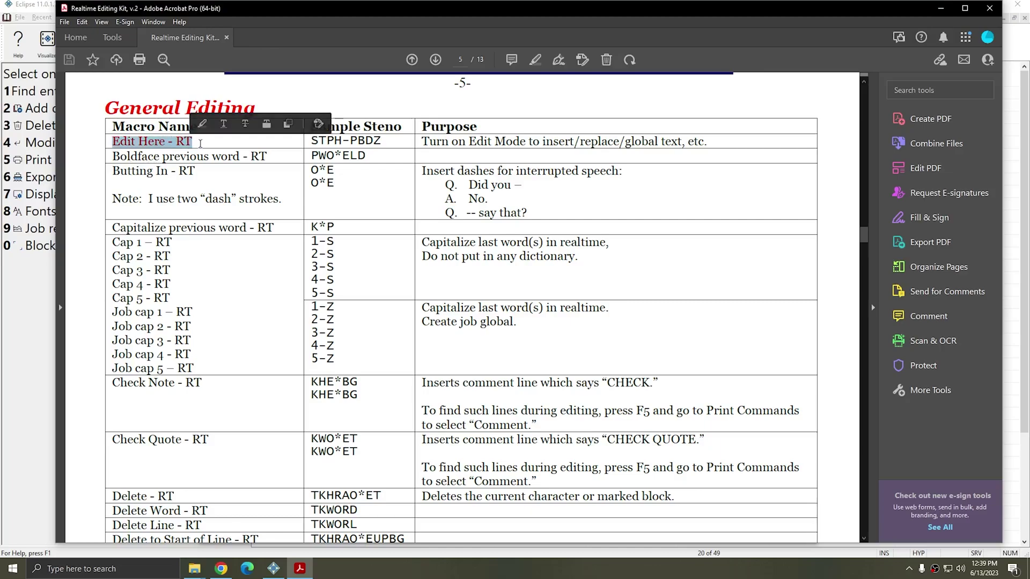
click(201, 144)
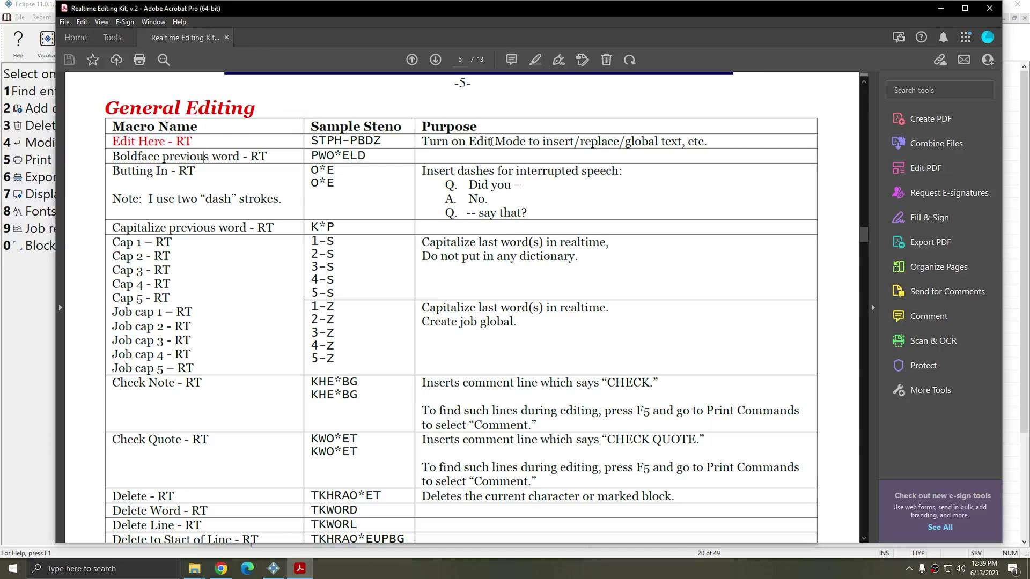
scroll(378, 323, down, 20)
scroll(378, 322, up, 15)
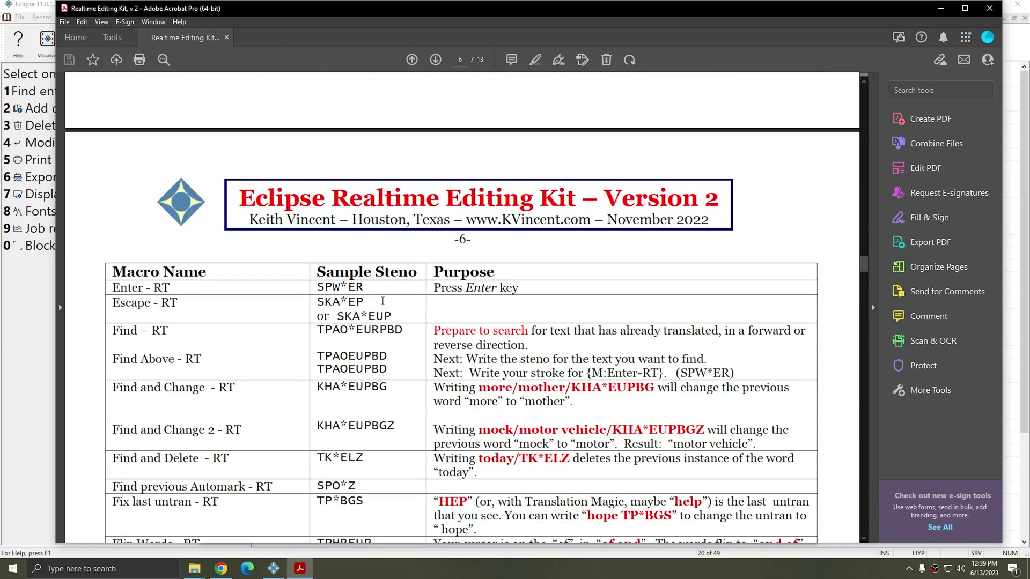
scroll(377, 322, up, 5)
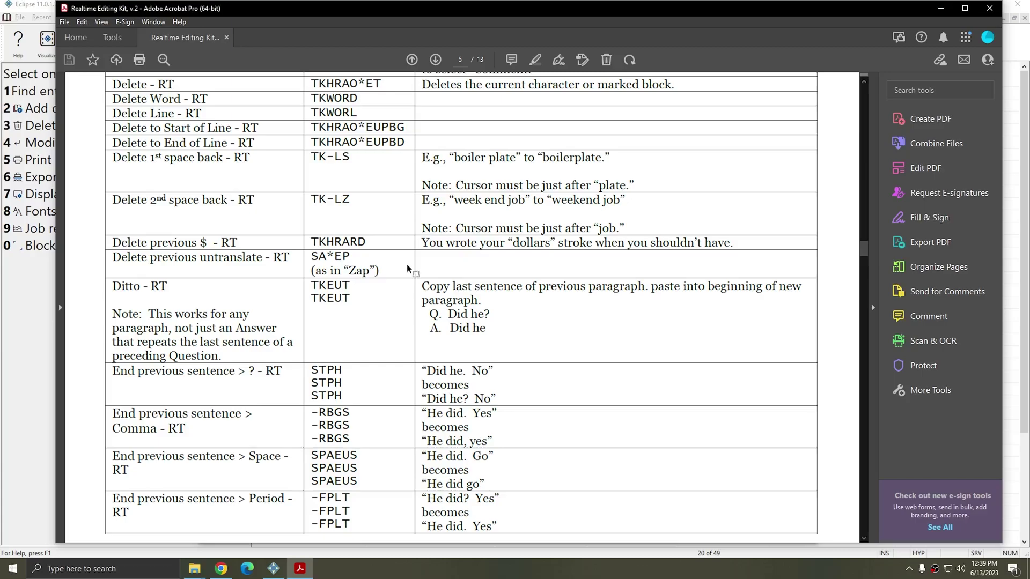
scroll(285, 371, down, 20)
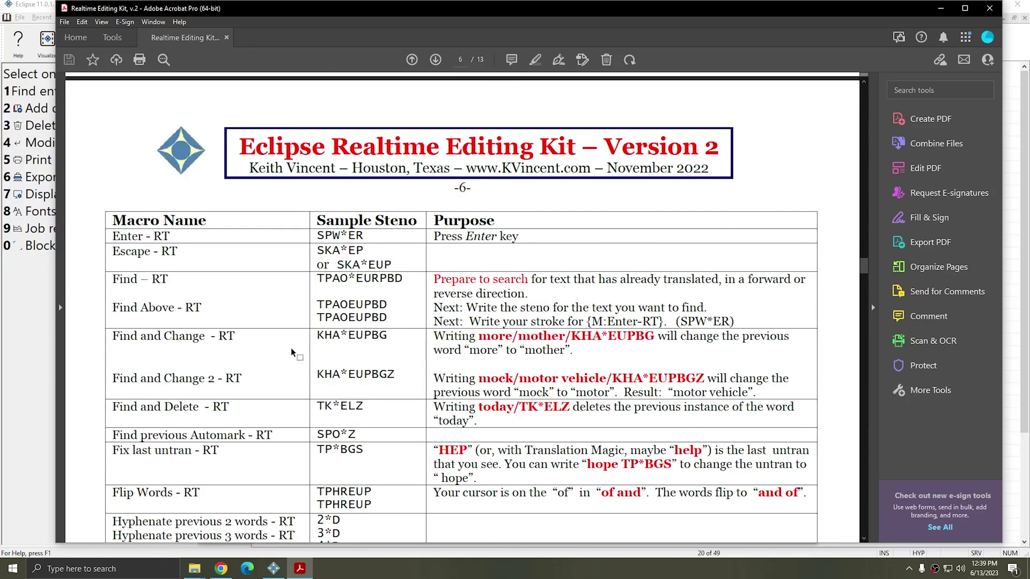
key(alt+F4)
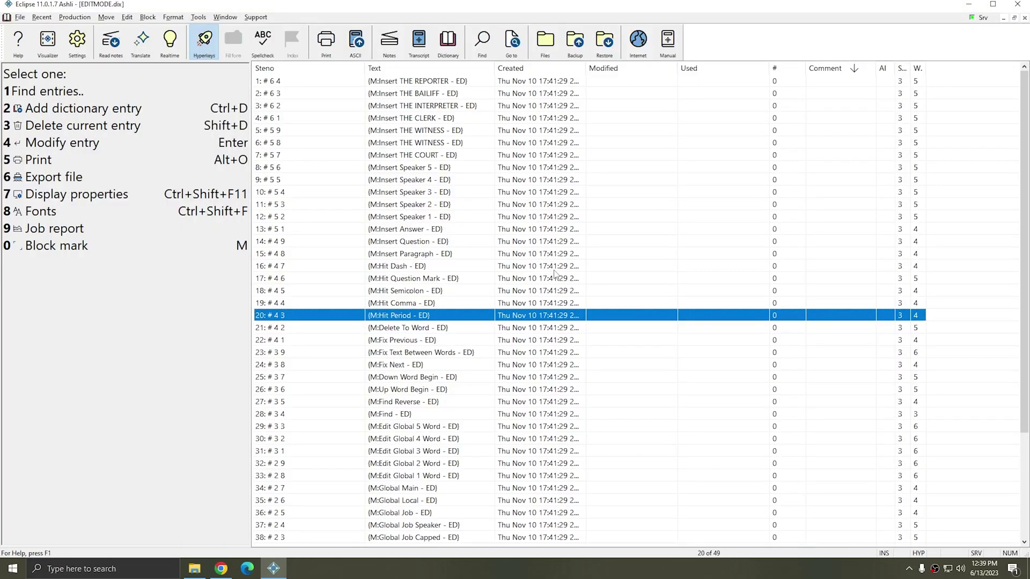